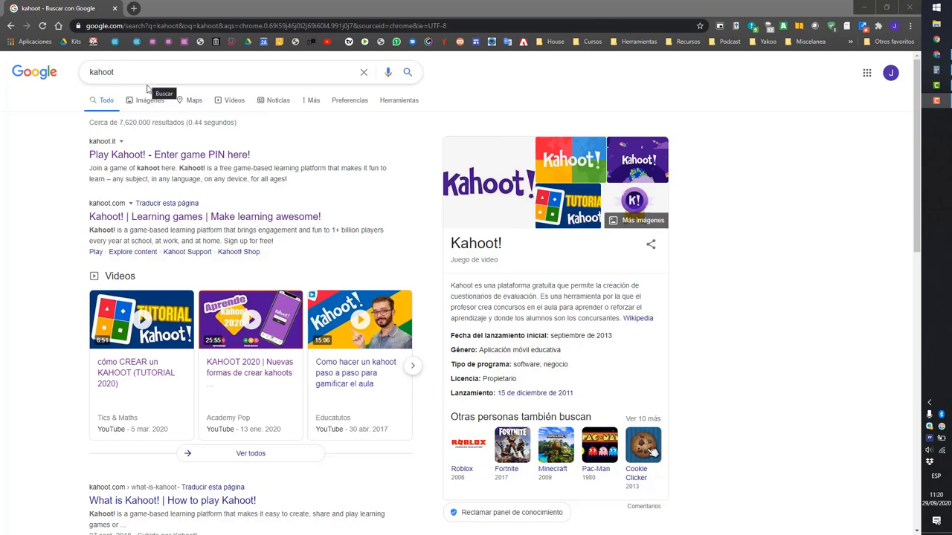
# Go from the Kahoot! search result to the kahoot.com site and log in with the existing Google account.
pyautogui.click(149, 155)
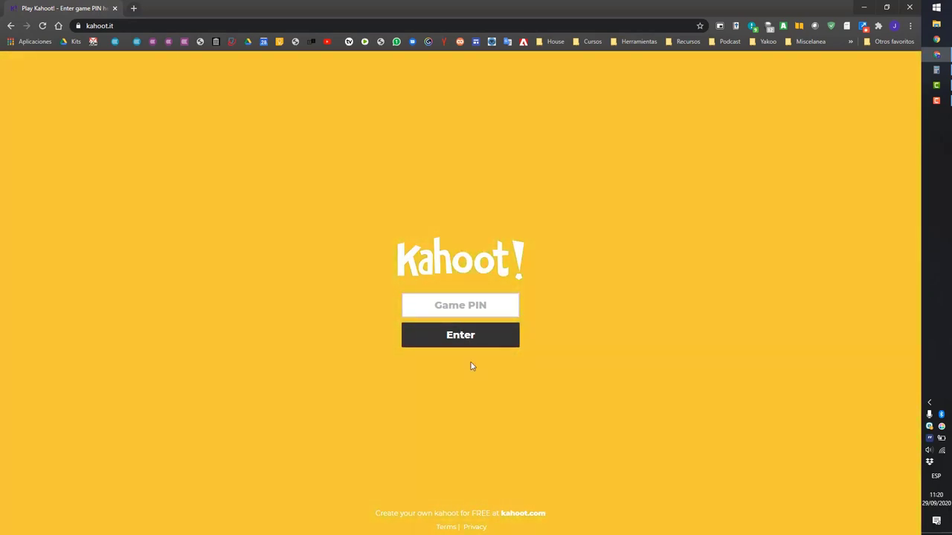
pyautogui.click(530, 519)
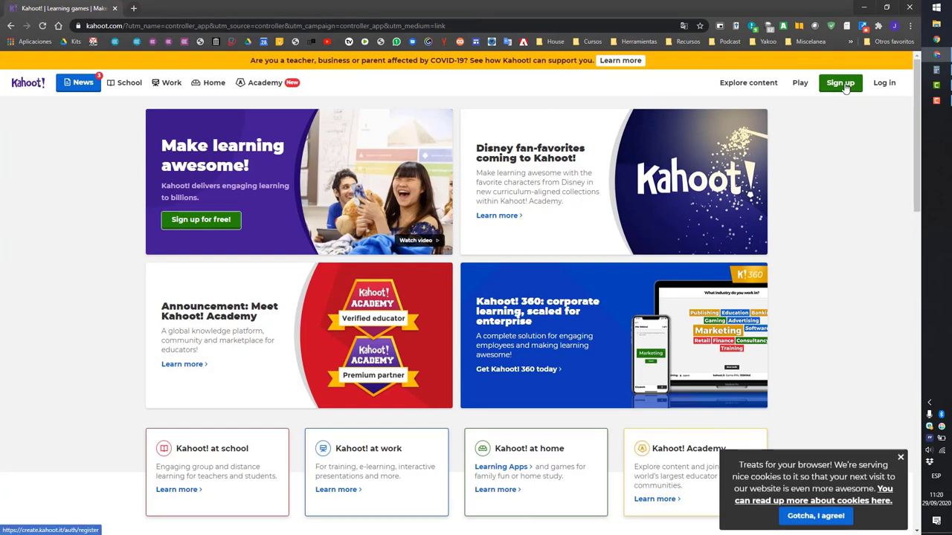
pyautogui.click(884, 82)
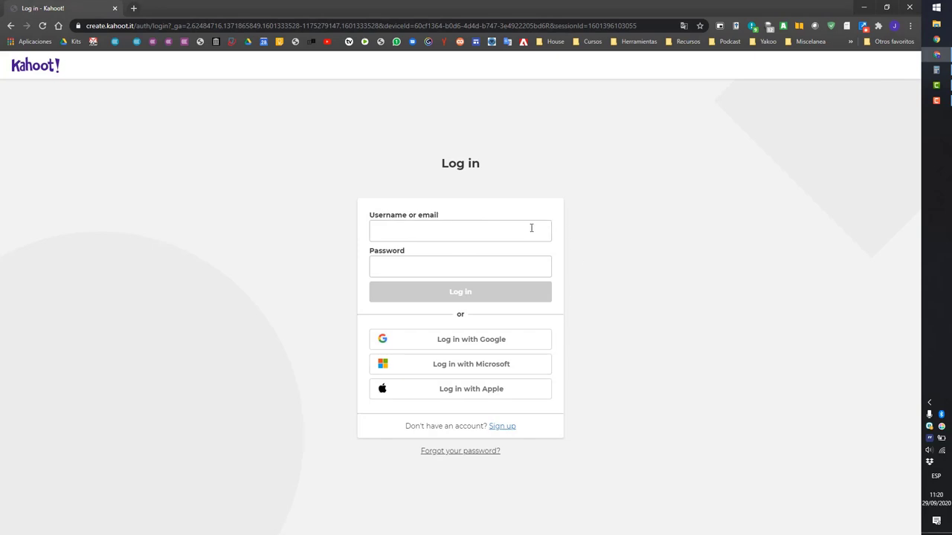
pyautogui.click(513, 340)
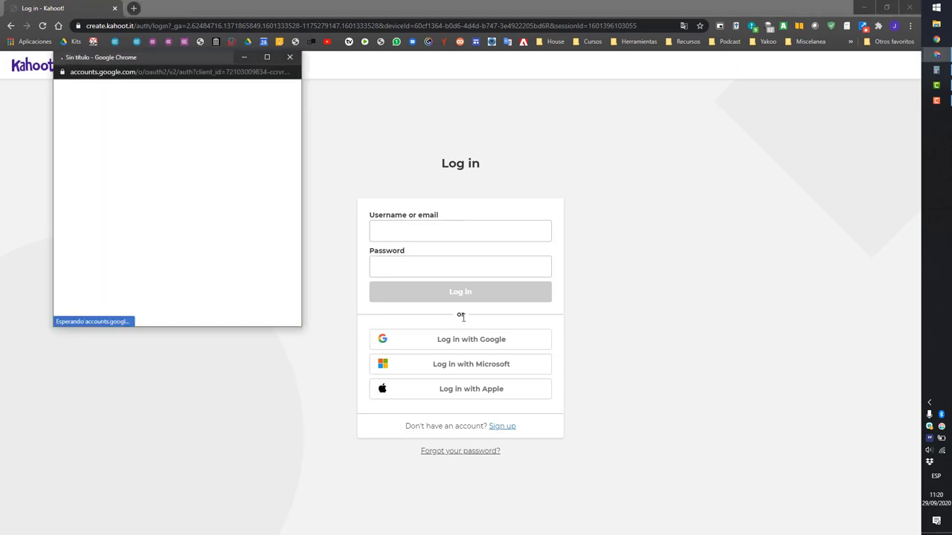
pyautogui.click(108, 182)
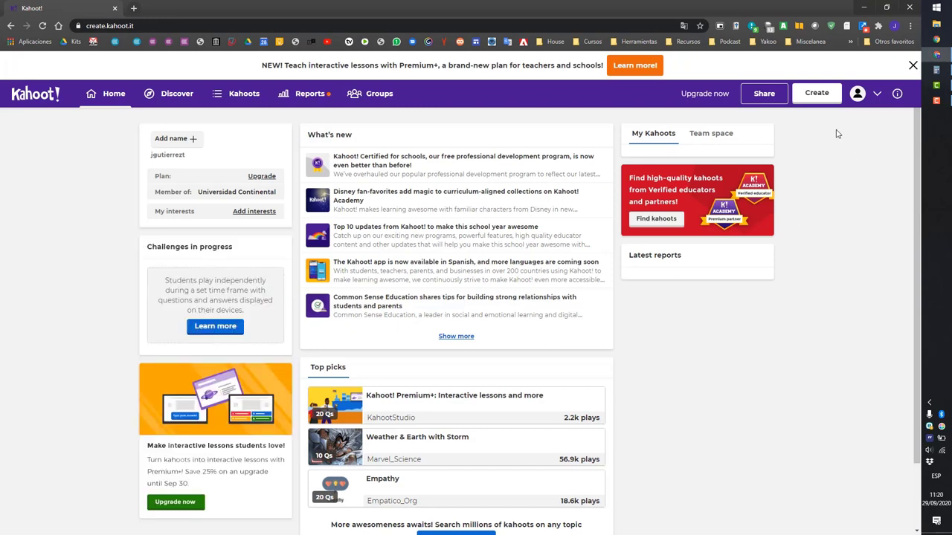
# Create a new blank kahoot and translate the creator page into Spanish.
pyautogui.click(817, 103)
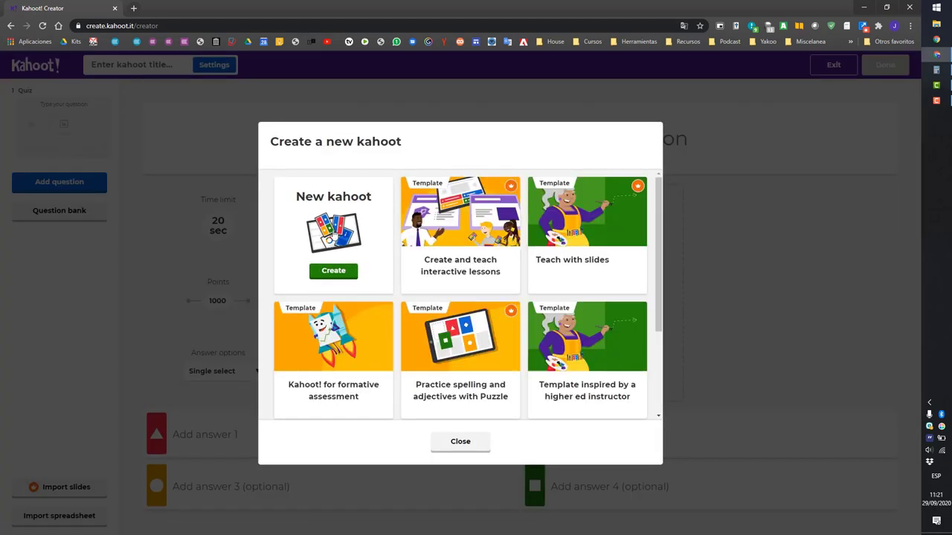
pyautogui.click(334, 271)
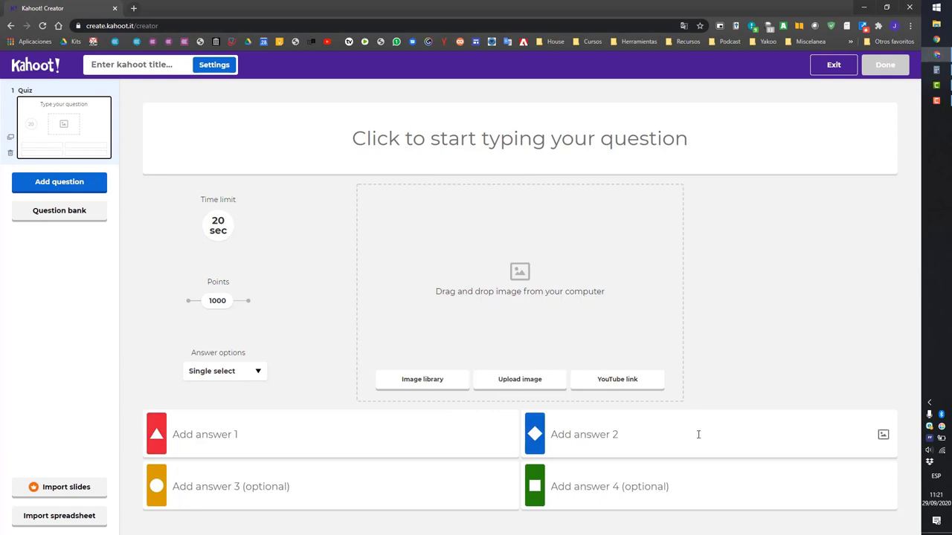
pyautogui.rightClick(750, 261)
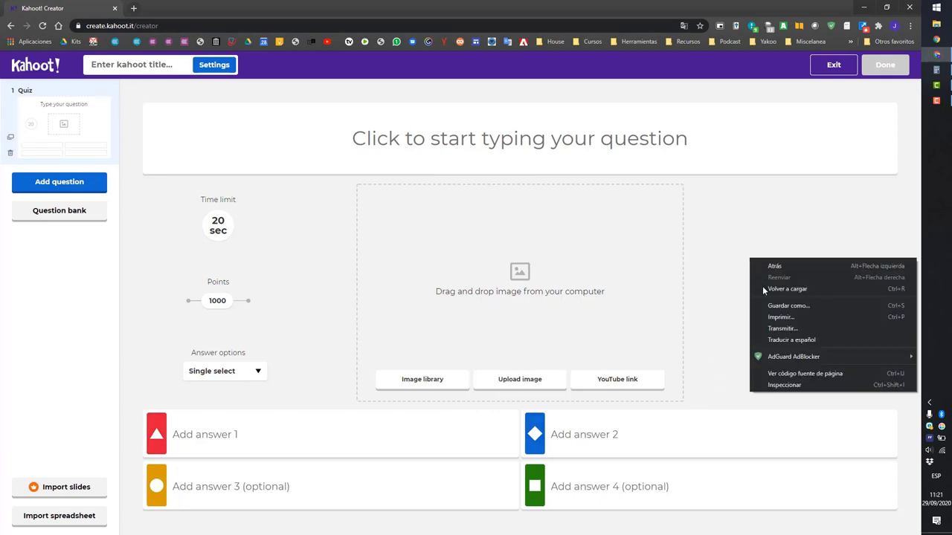
pyautogui.click(776, 339)
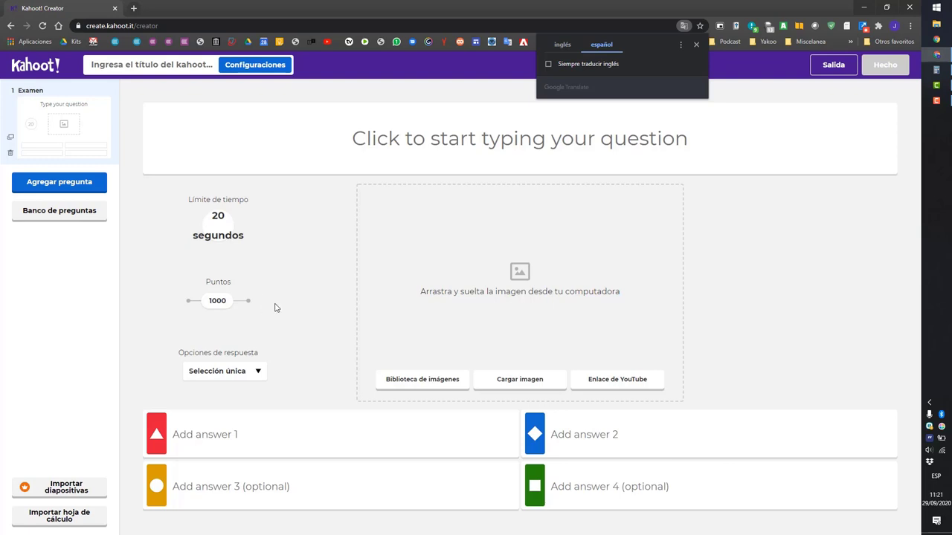
pyautogui.click(280, 216)
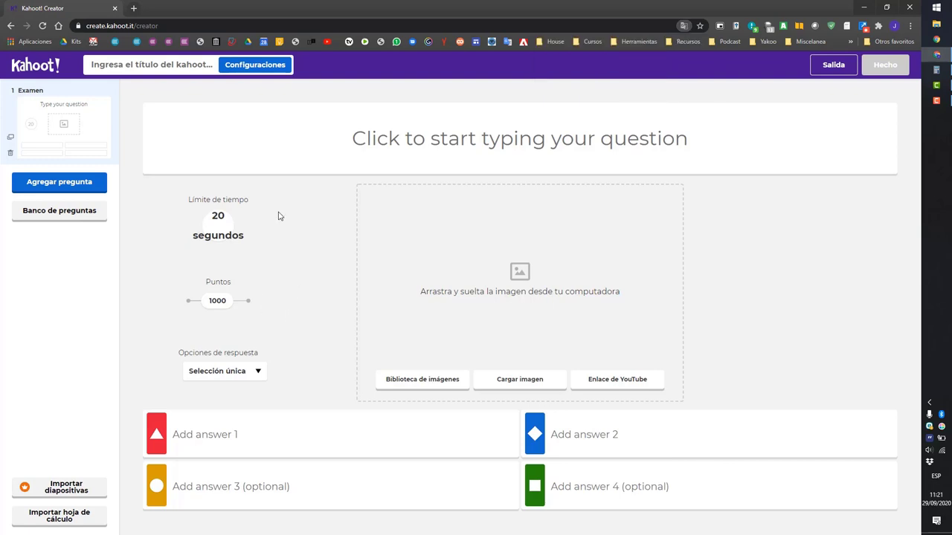
# Title the kahoot "Mi primer Kahoot!" and add the description "Estimados estudiantes por favor responder rápidamente.".
pyautogui.click(267, 69)
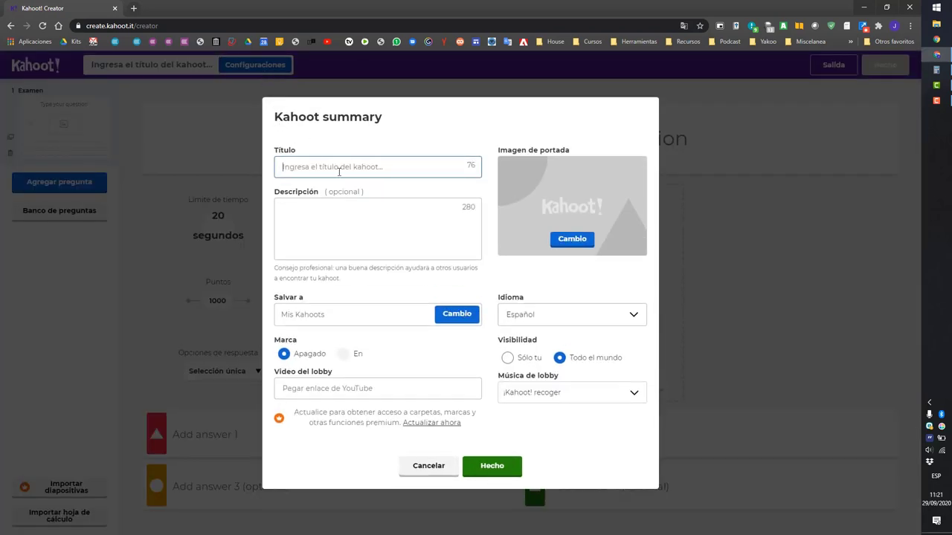
pyautogui.write('Mi primer Kahoot!')
pyautogui.click(331, 220)
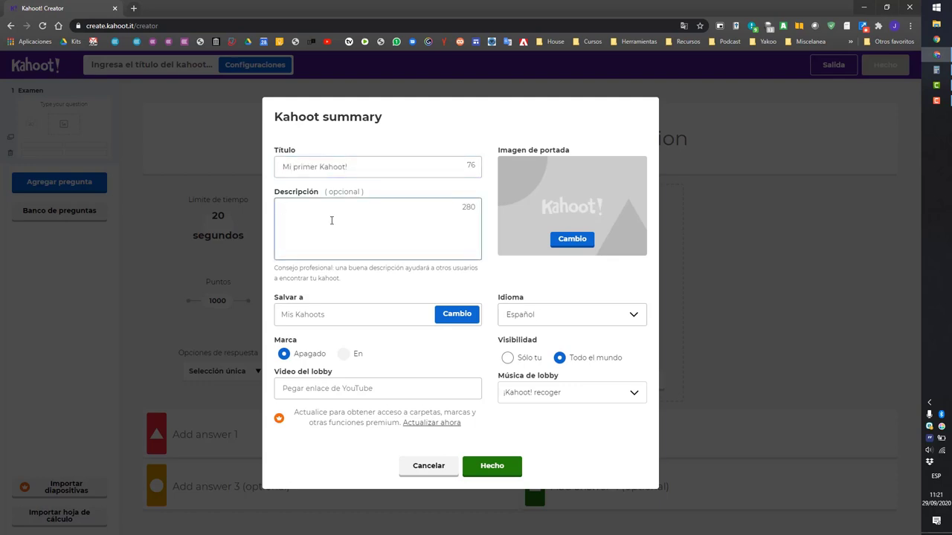
pyautogui.write('Estimados estudiantes por favor re')
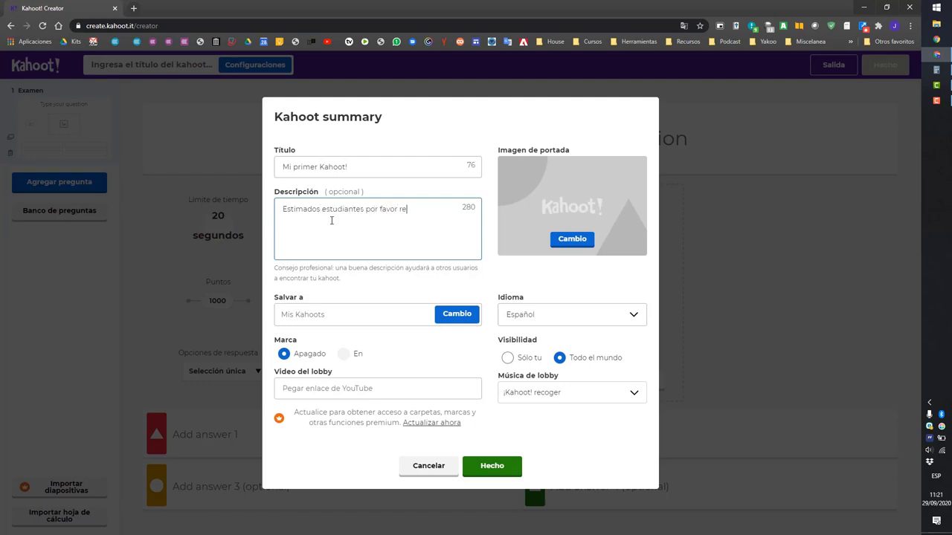
pyautogui.write('sponder rápidamente.')
pyautogui.click(508, 473)
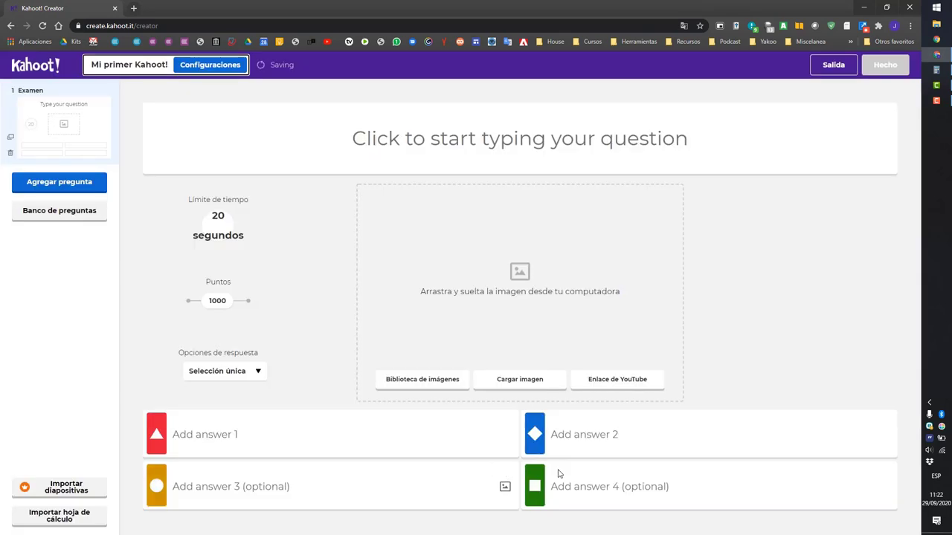
# Enter "¿Cuál es el tercer planeta del sistema solar?" as the text of the first quiz question.
pyautogui.click(614, 149)
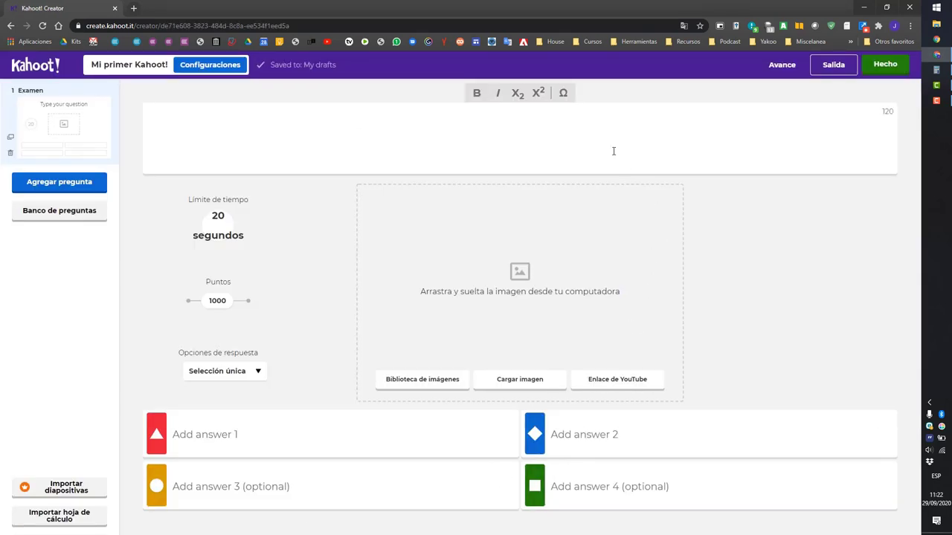
pyautogui.write('¿Cual es')
pyautogui.press('BackSpace')
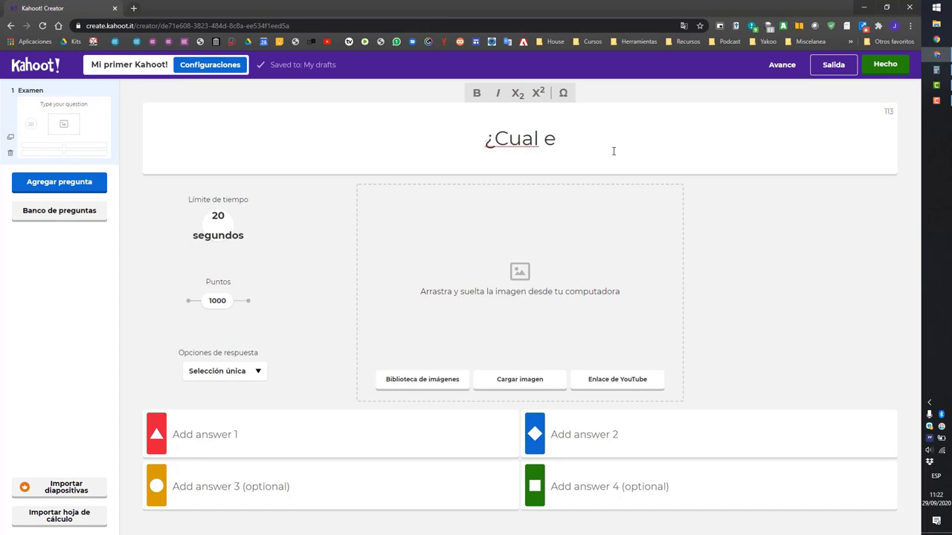
pyautogui.press('BackSpace')
pyautogui.press('BackSpace')
pyautogui.press('BackSpace')
pyautogui.press('BackSpace')
pyautogui.write('ál es')
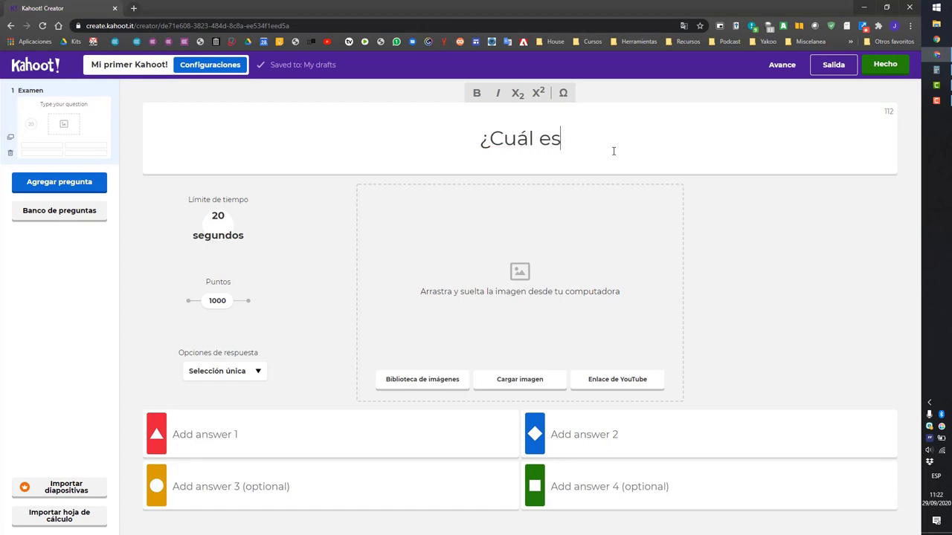
pyautogui.write(' el tercer pla')
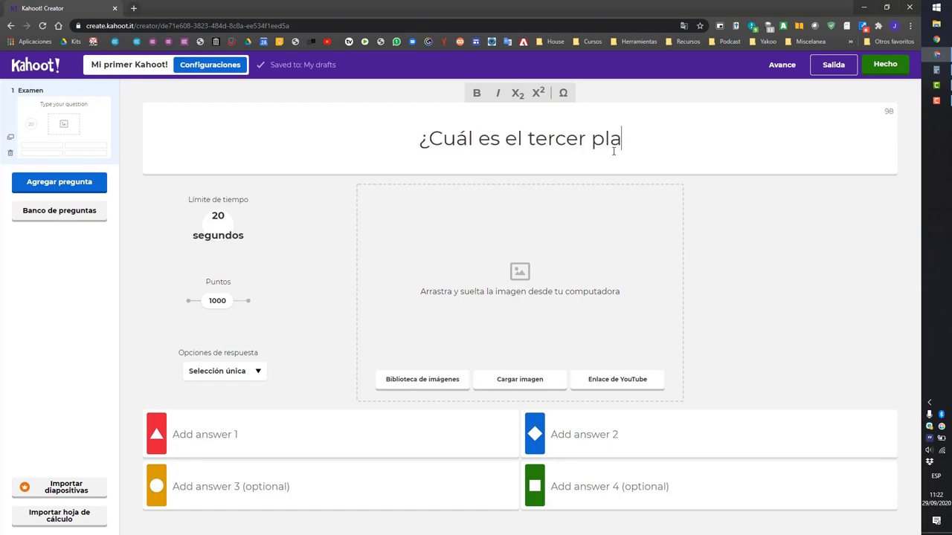
pyautogui.write('neta de')
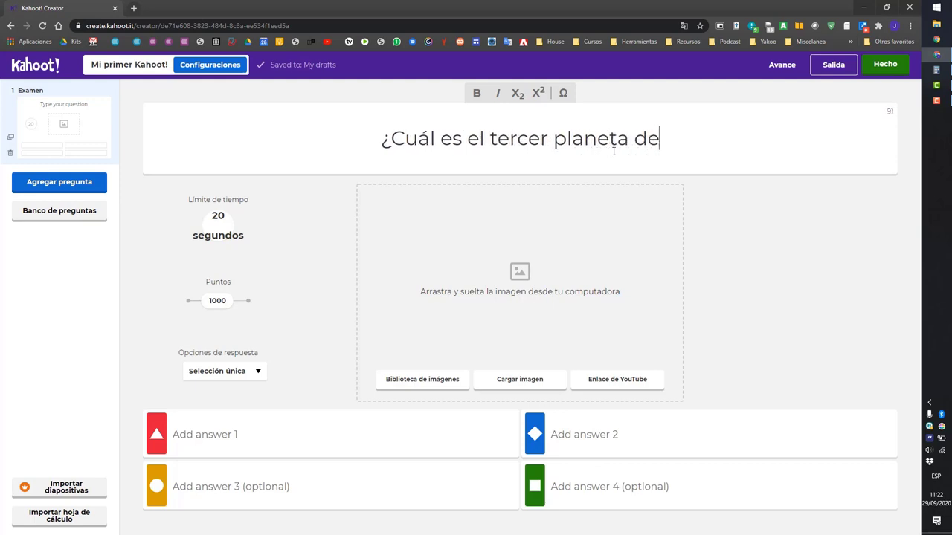
pyautogui.write('l sistema so')
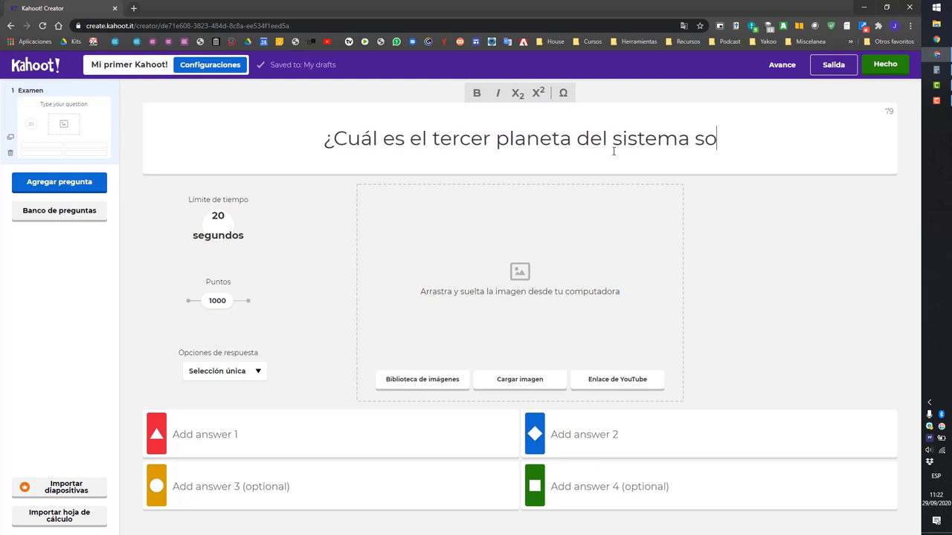
pyautogui.write('lar?')
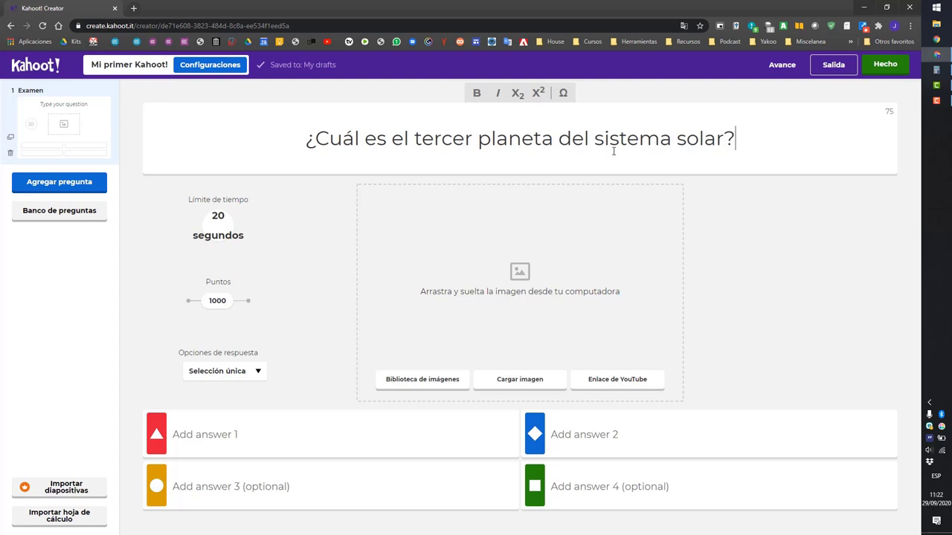
# Set the first question's time limit to 10 seconds and upload the image Sistema Solar.jpg to it.
pyautogui.click(229, 230)
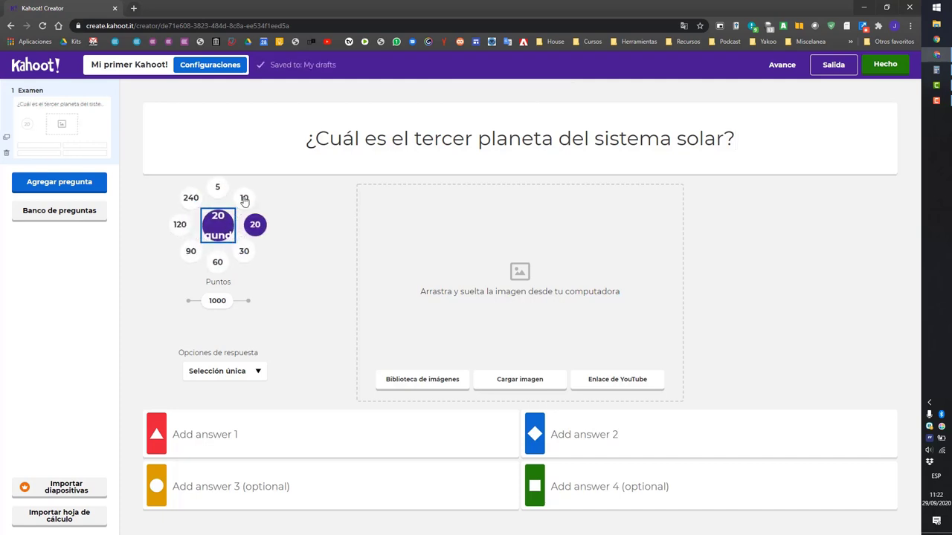
pyautogui.click(272, 198)
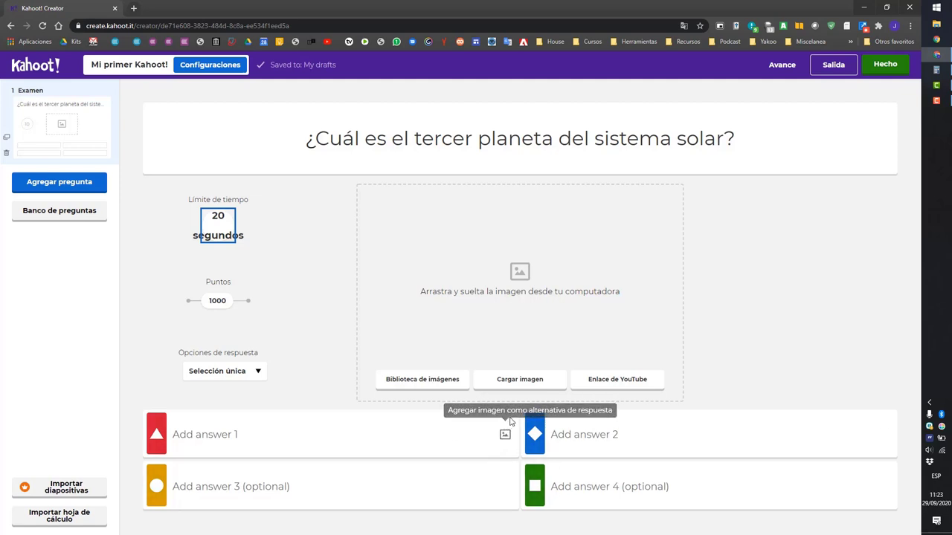
pyautogui.click(545, 388)
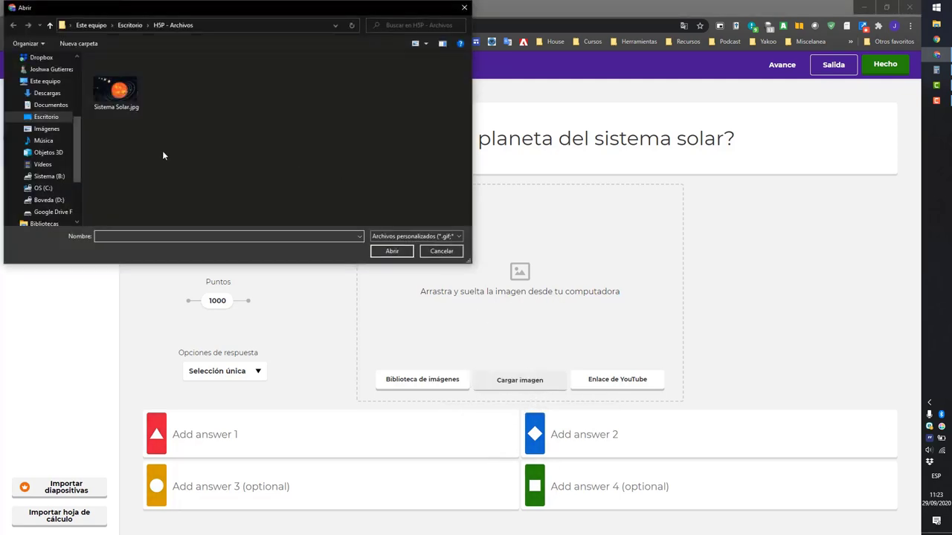
pyautogui.doubleClick(117, 97)
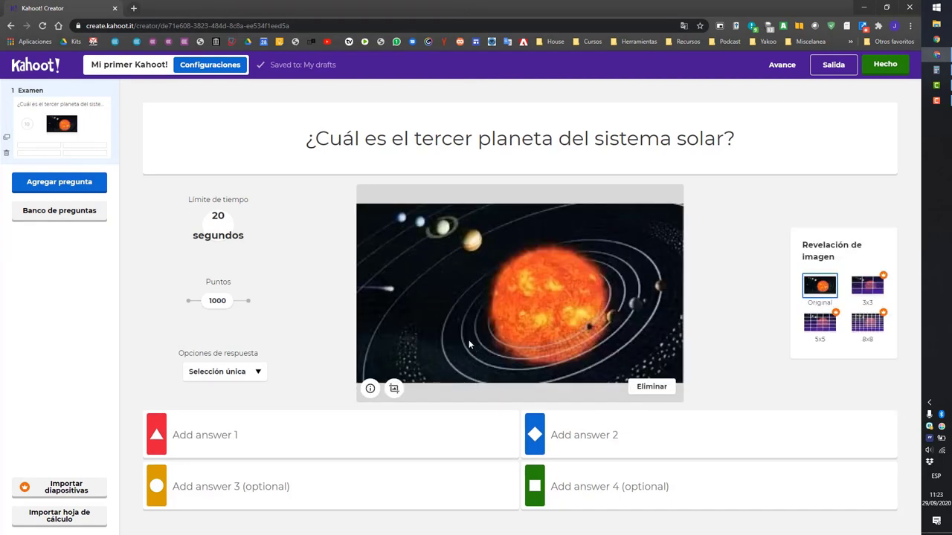
# Fill in the four answers Mercurio, Venus, Tierra and Marte, and mark Tierra as the correct one.
pyautogui.click(231, 438)
pyautogui.write('Merc')
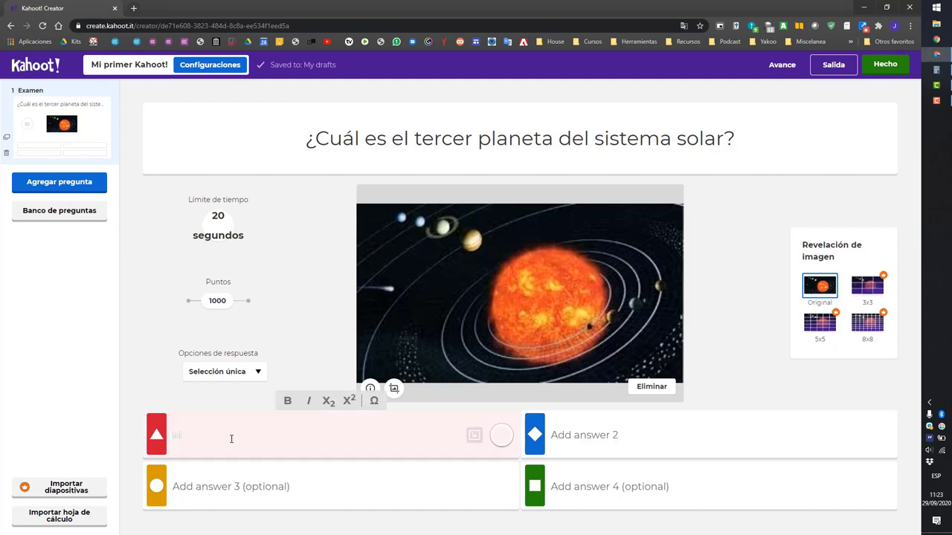
pyautogui.write('urio')
pyautogui.click(592, 435)
pyautogui.write('Venus')
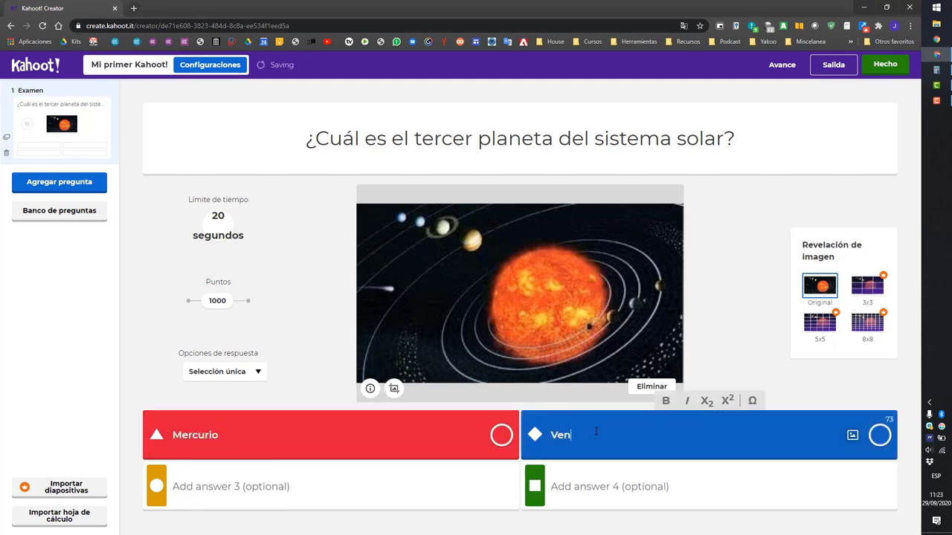
pyautogui.click(352, 491)
pyautogui.write('Tierra')
pyautogui.click(578, 497)
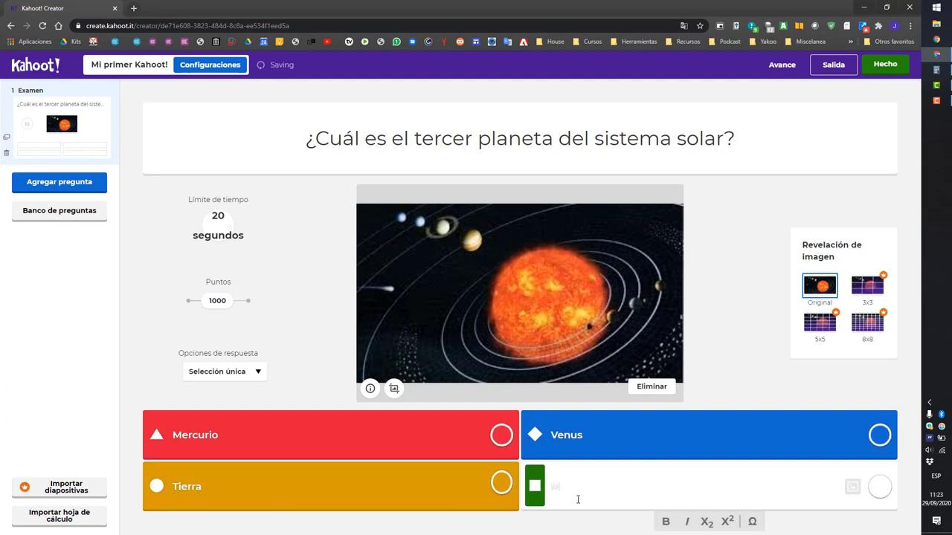
pyautogui.write('Marte')
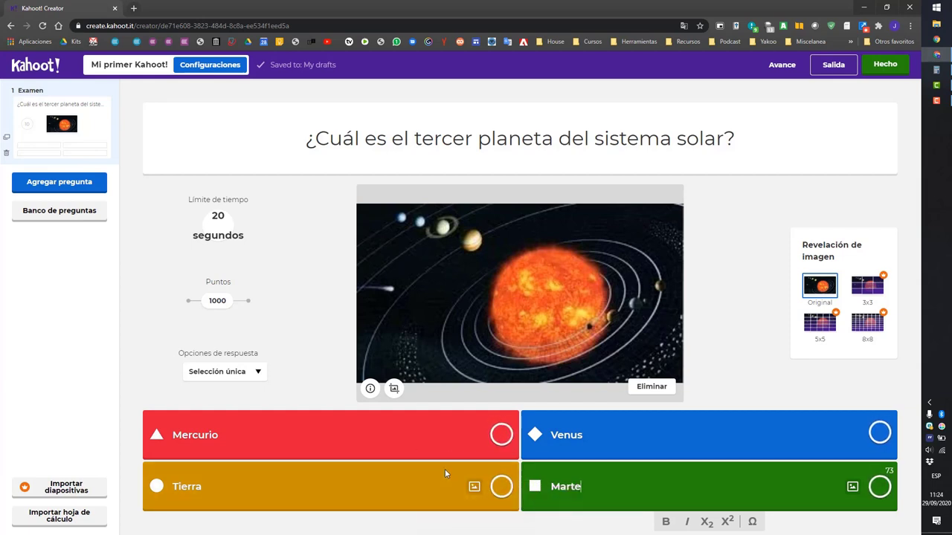
pyautogui.click(500, 487)
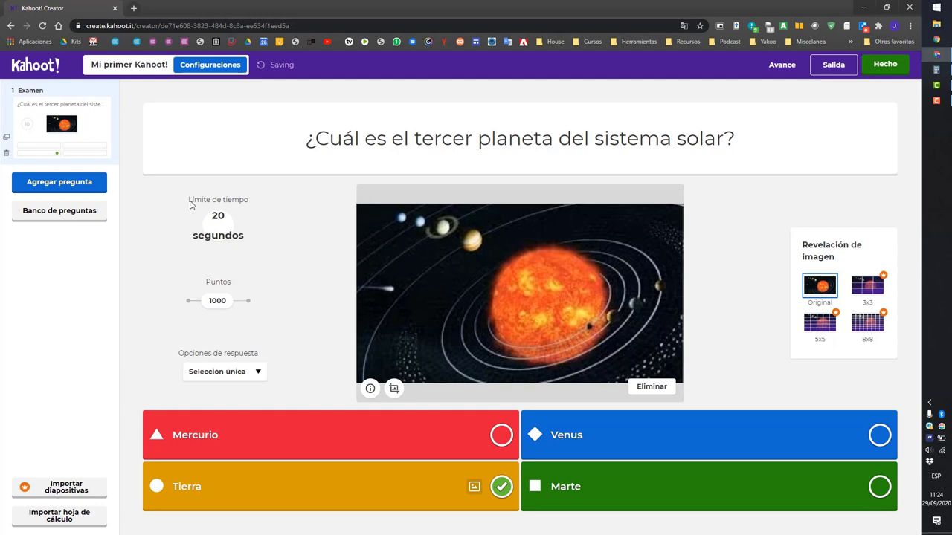
# Add a true-or-false question reading "La tierra es el tercer planeta del sistema solar" with a 10-second time limit.
pyautogui.click(53, 190)
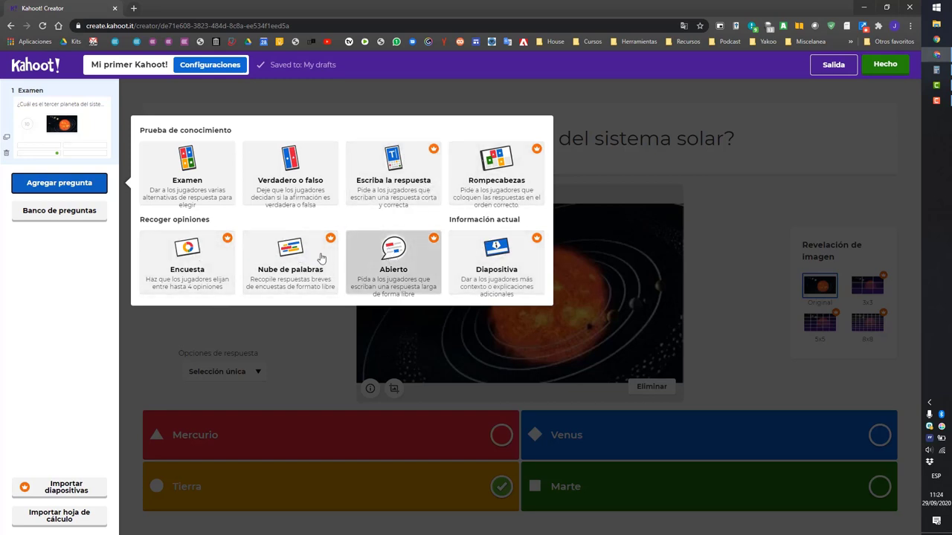
pyautogui.click(302, 204)
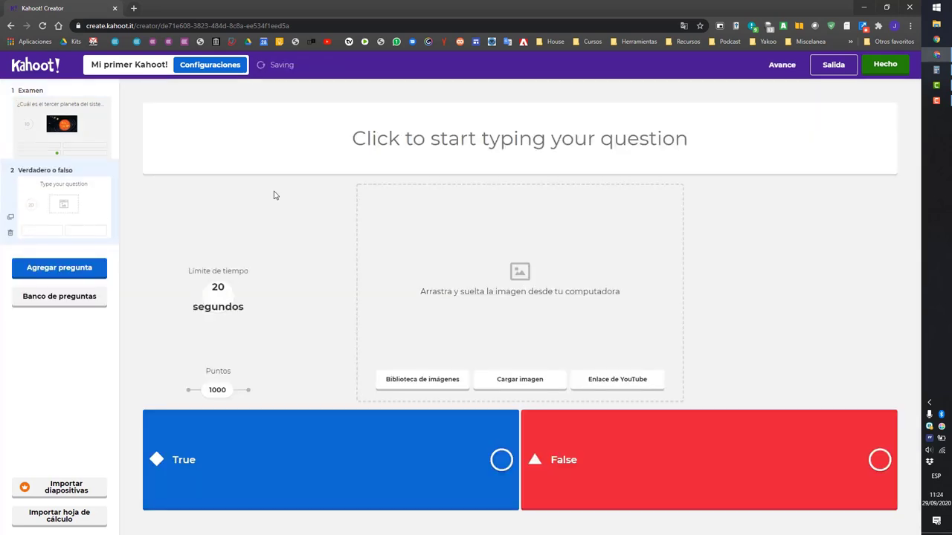
pyautogui.click(478, 138)
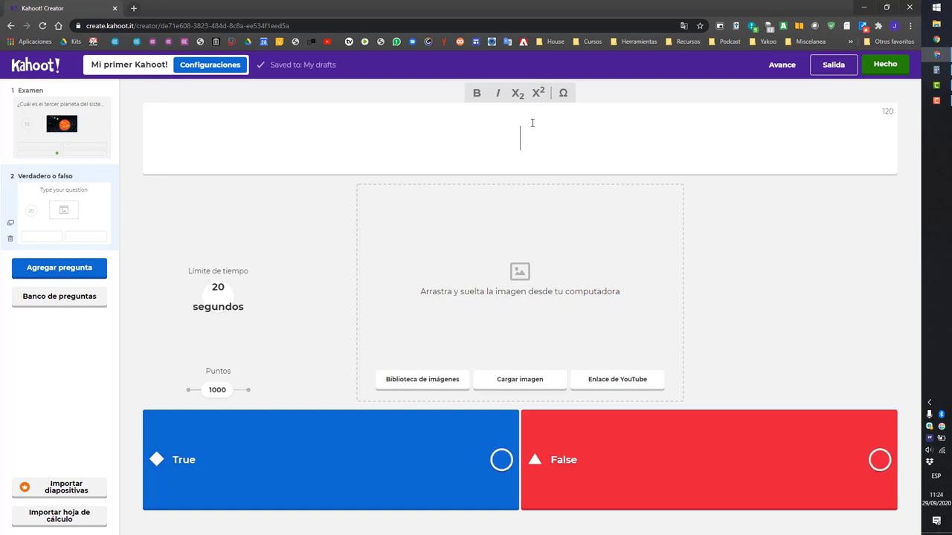
pyautogui.write('La')
pyautogui.write('tierra es el tercer planeta del sistema solar')
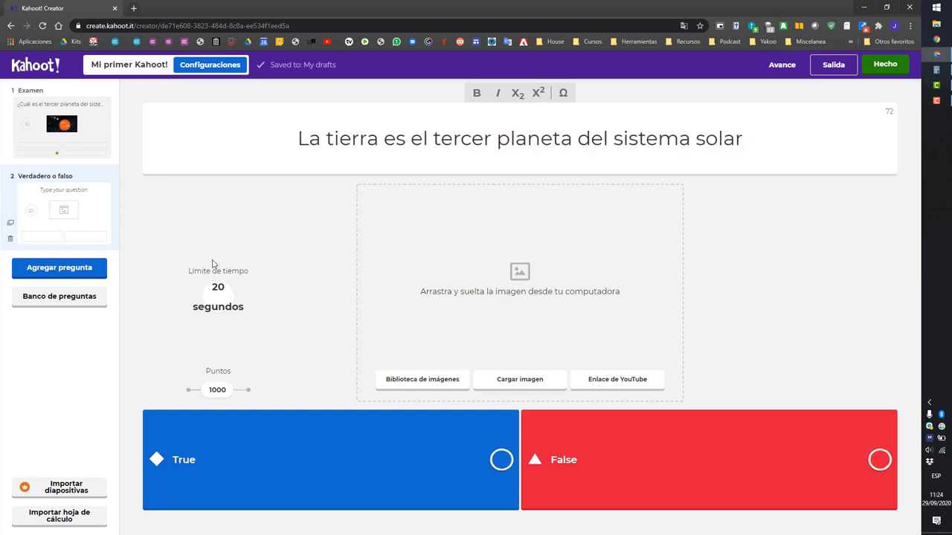
pyautogui.click(218, 290)
pyautogui.click(257, 296)
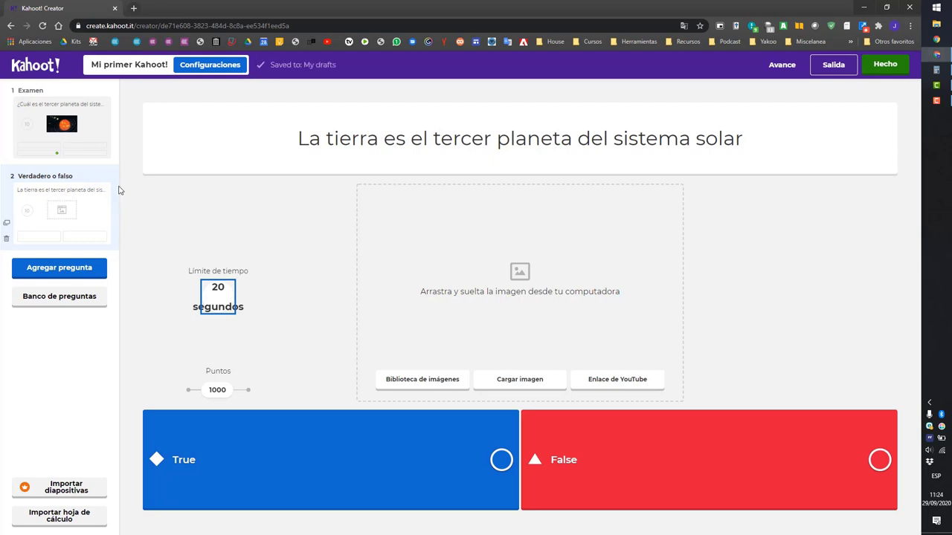
# Upload the image Sistema Solar.jpg to the true-or-false question and mark True as the correct answer.
pyautogui.click(520, 379)
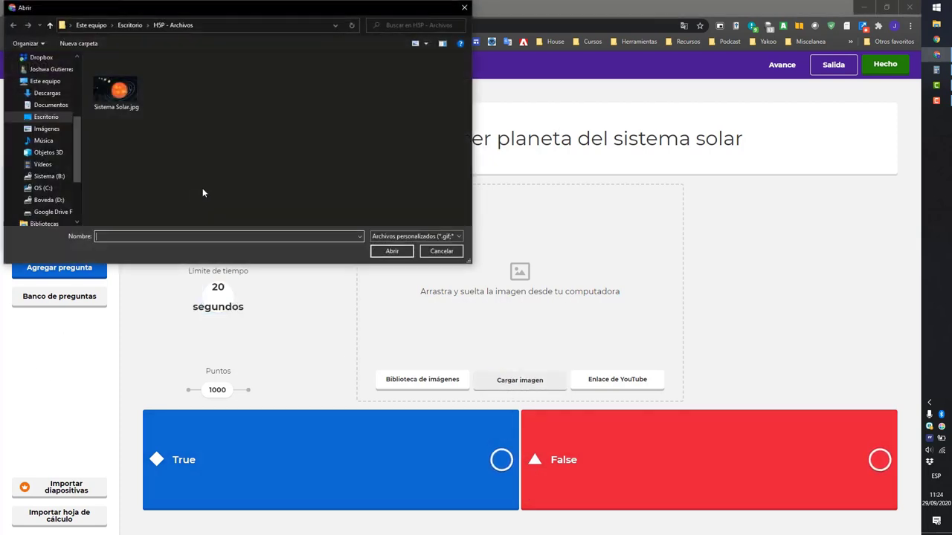
pyautogui.doubleClick(115, 86)
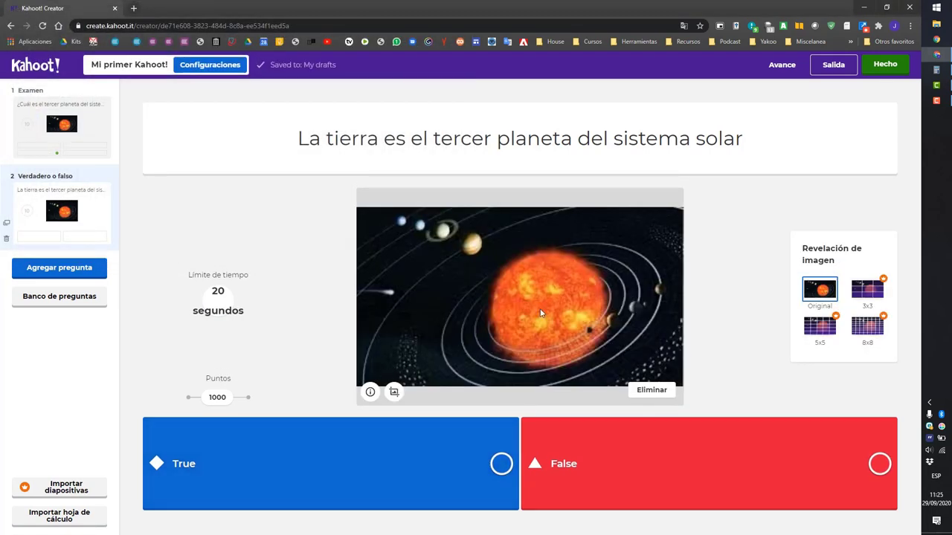
pyautogui.click(500, 465)
# Finish editing the quiz and launch "Mi primer Kahoot!" as a live Teach game.
pyautogui.click(883, 66)
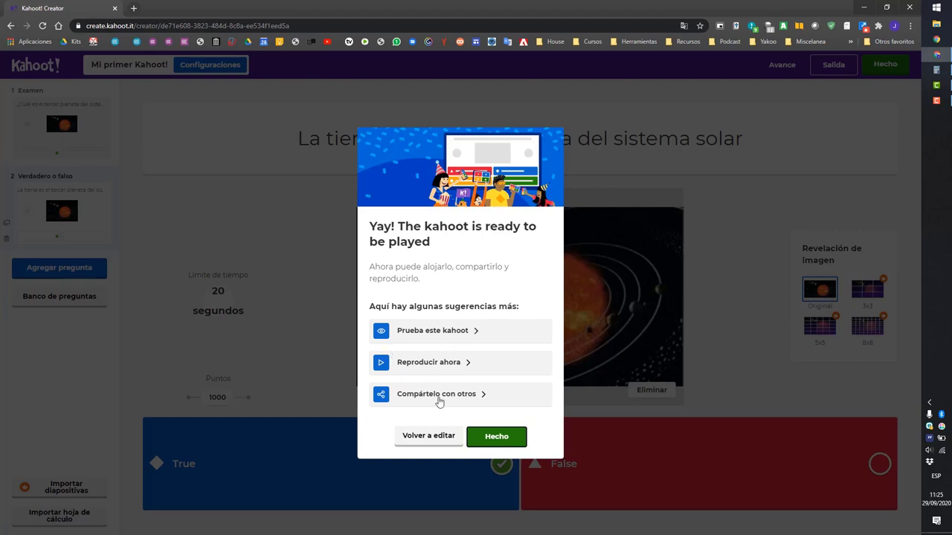
pyautogui.click(504, 442)
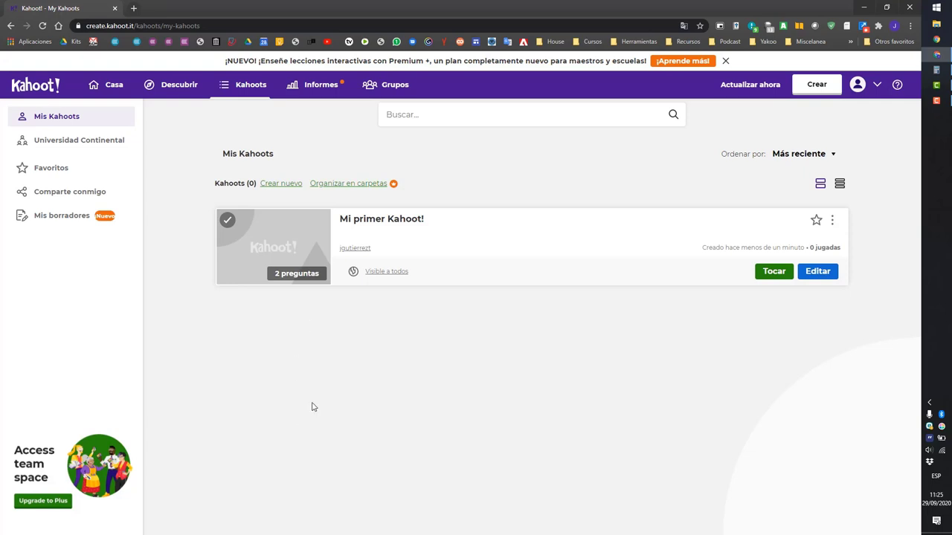
pyautogui.click(772, 272)
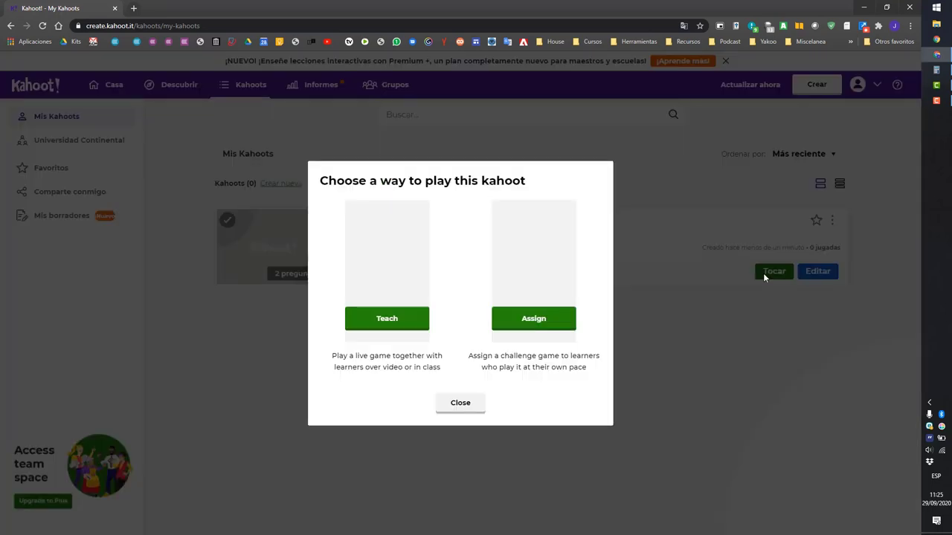
pyautogui.click(381, 319)
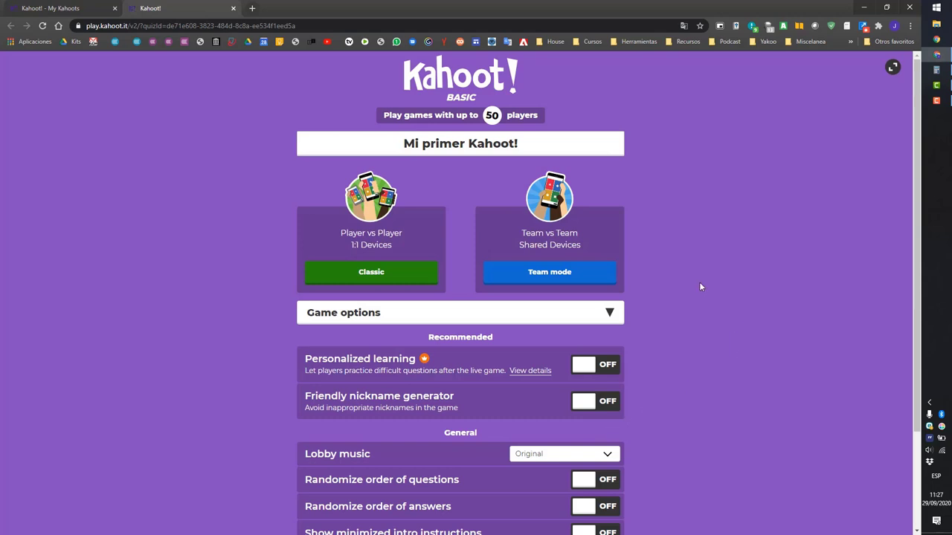
# Translate the game setup page into Spanish and start the quiz in Classic player-versus-player mode.
pyautogui.scroll(-2, 725, 301)
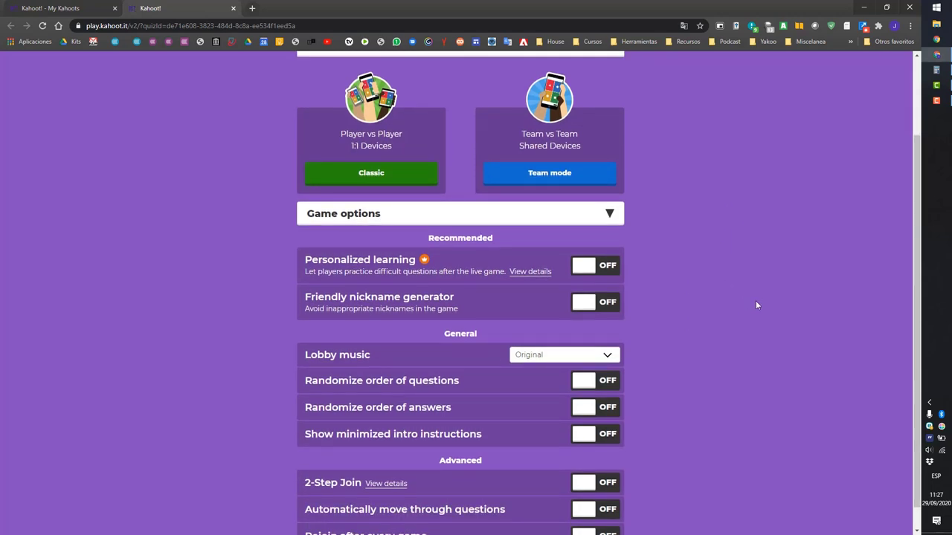
pyautogui.scroll(-1, 756, 300)
pyautogui.scroll(3, 742, 238)
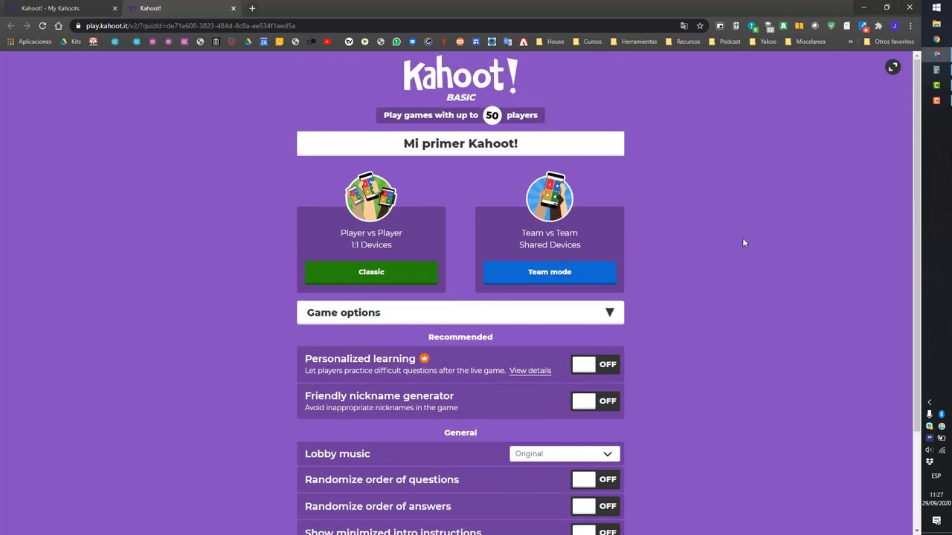
pyautogui.rightClick(742, 239)
pyautogui.click(784, 321)
pyautogui.scroll(-3, 759, 324)
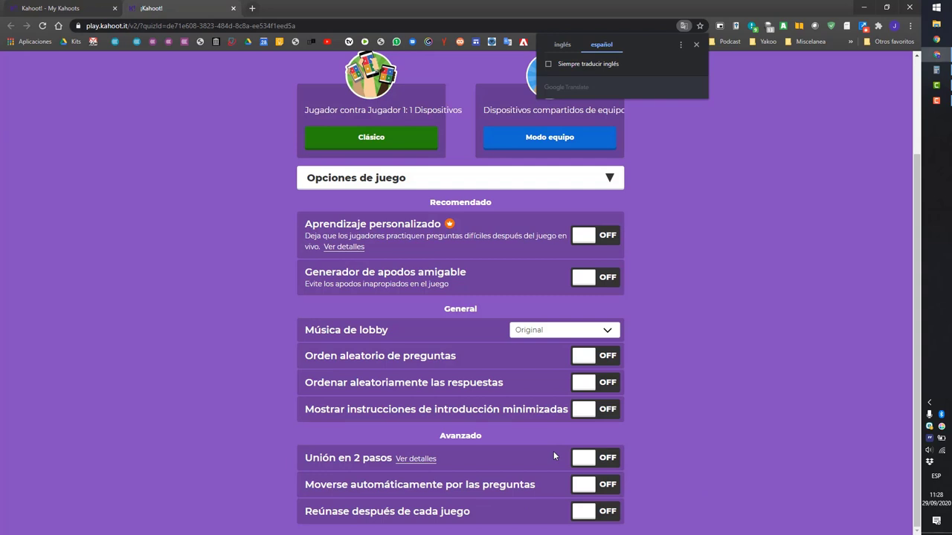
pyautogui.scroll(2, 756, 209)
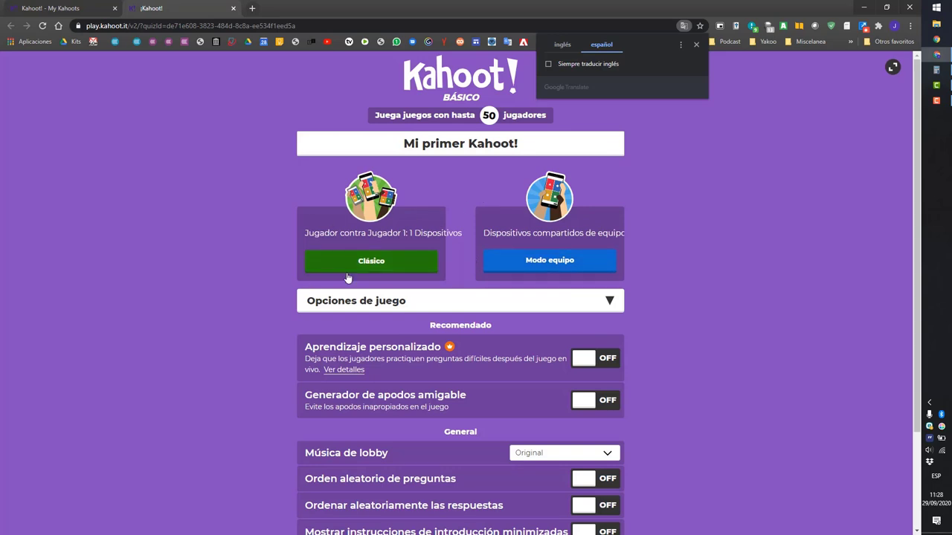
pyautogui.click(392, 269)
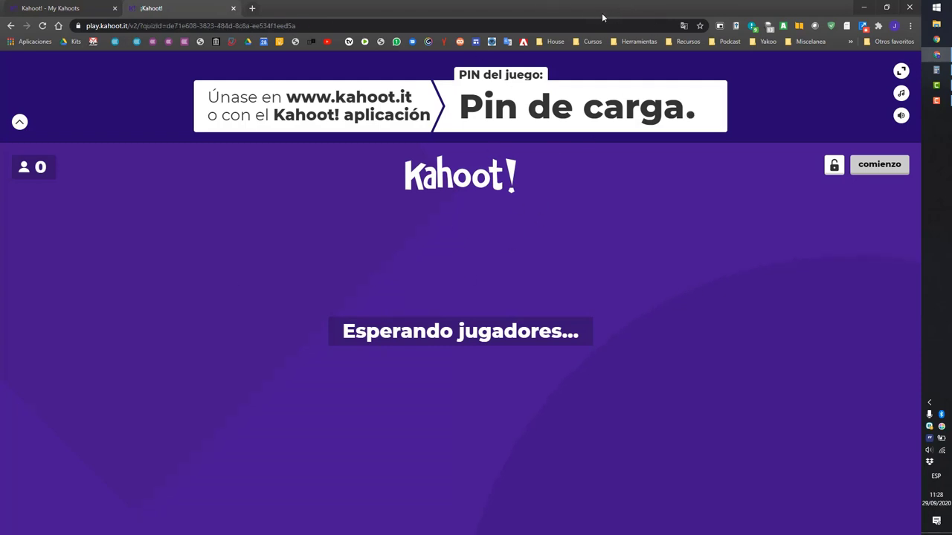
pyautogui.moveTo(439, 101); pyautogui.dragTo(315, 100)
pyautogui.hotkey('ctrl', 'c')
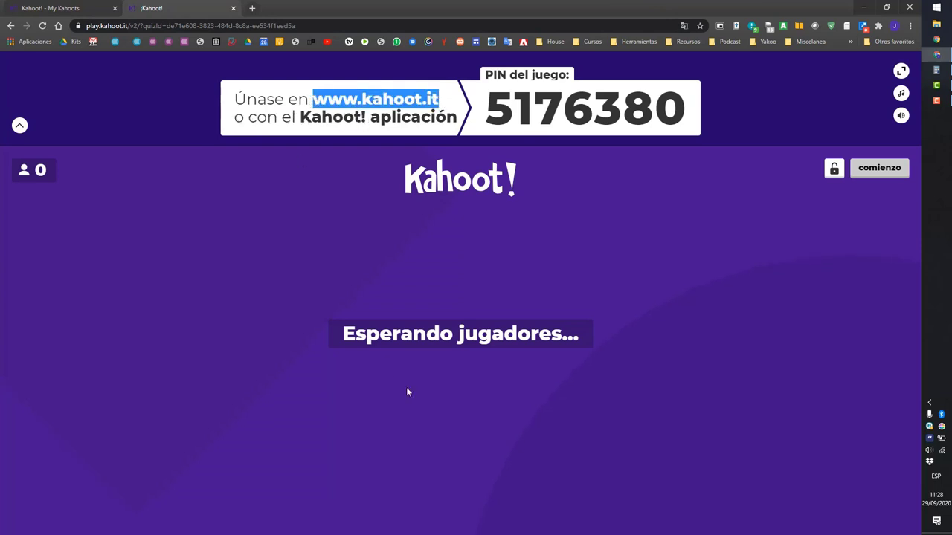
pyautogui.click(896, 27)
pyautogui.click(819, 206)
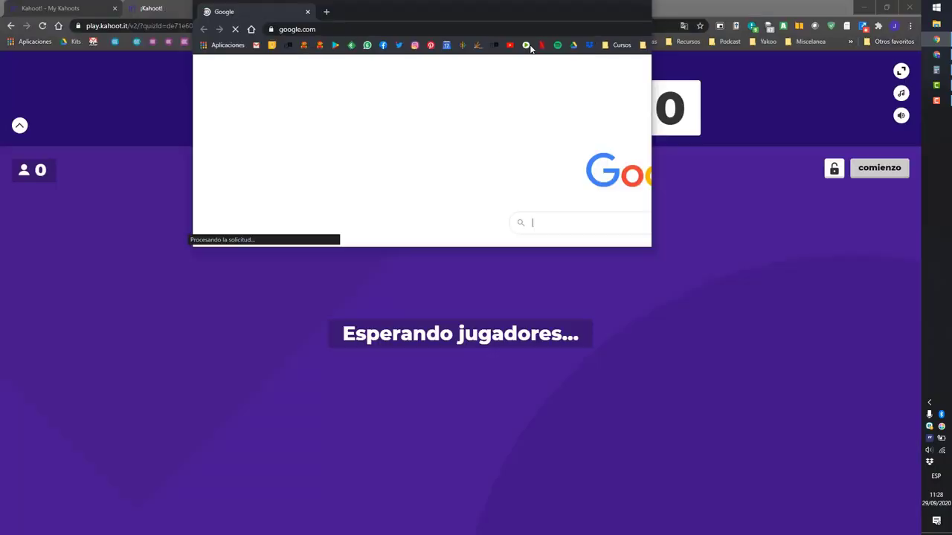
pyautogui.press('super+Right')
pyautogui.click(281, 155)
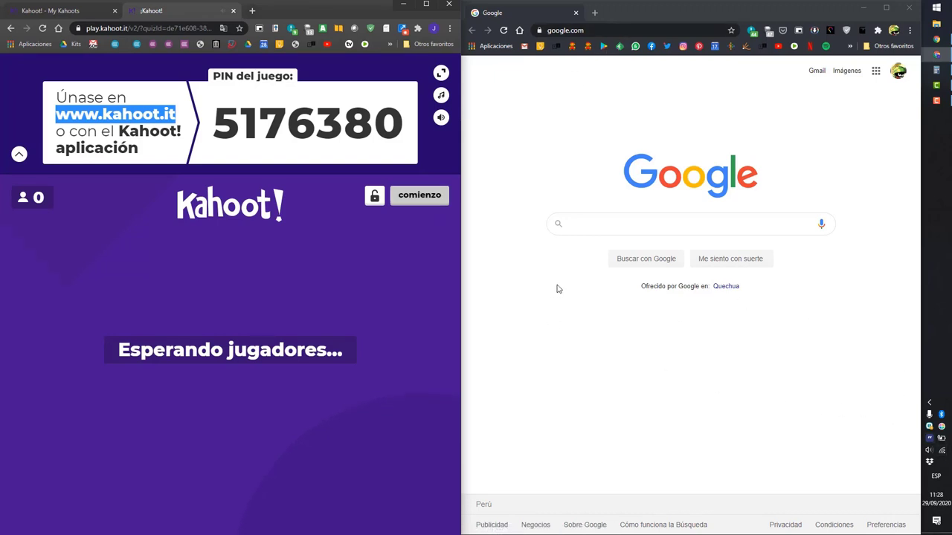
pyautogui.click(604, 30)
pyautogui.hotkey('ctrl', 'v')
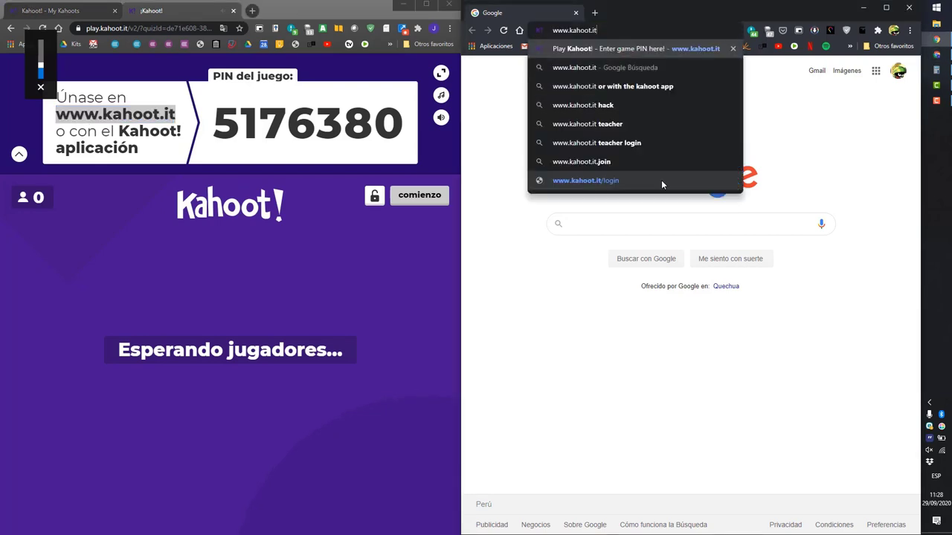
pyautogui.press('Return')
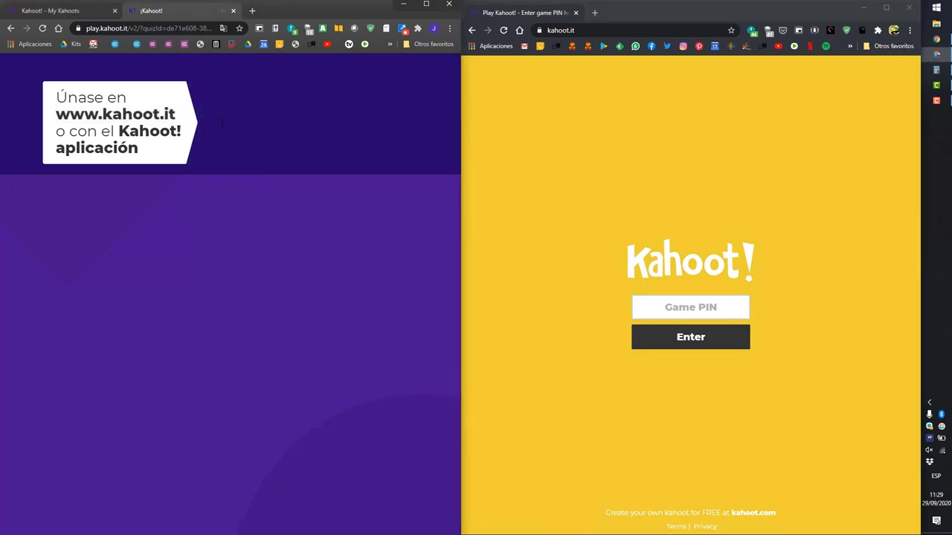
# Copy the game PIN from the lobby and submit it on the player's join page.
pyautogui.moveTo(220, 125); pyautogui.dragTo(407, 140)
pyautogui.hotkey('ctrl', 'c')
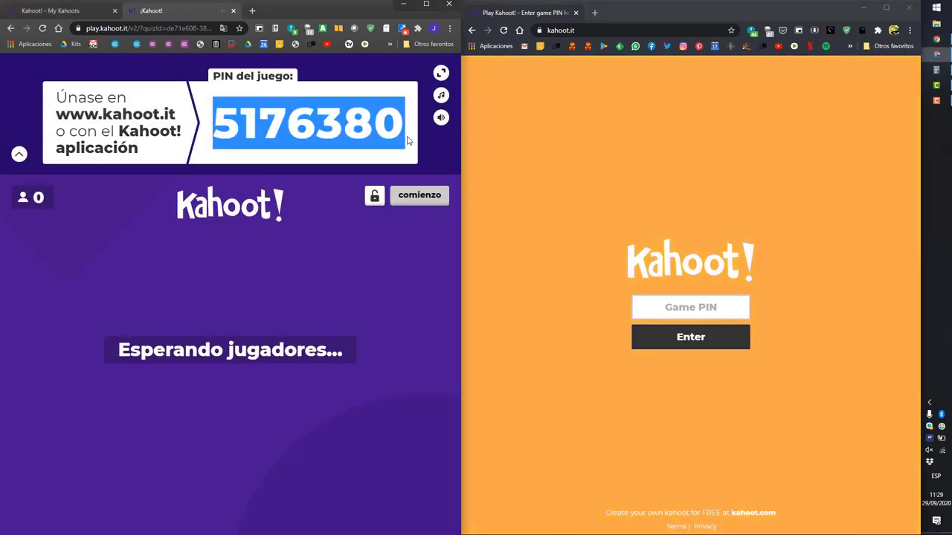
pyautogui.click(711, 307)
pyautogui.hotkey('ctrl', 'v')
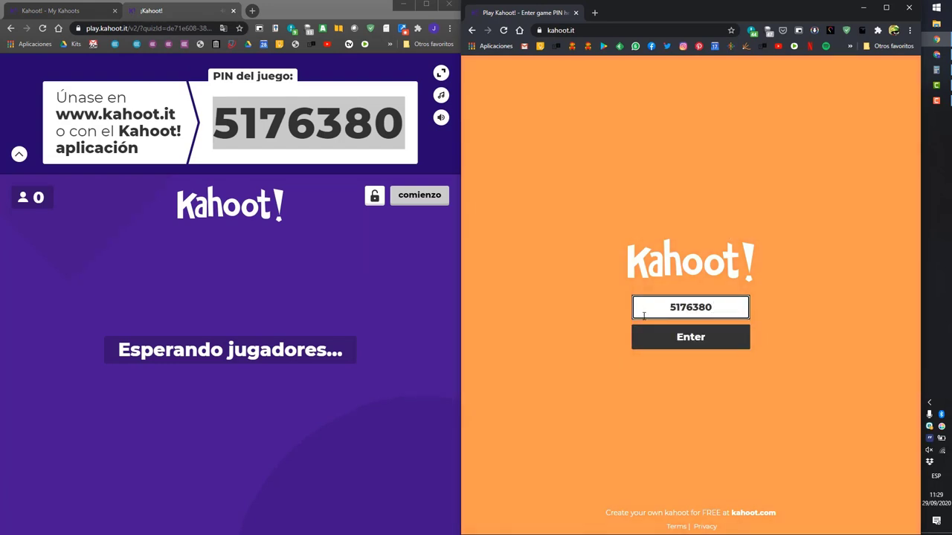
pyautogui.click(704, 346)
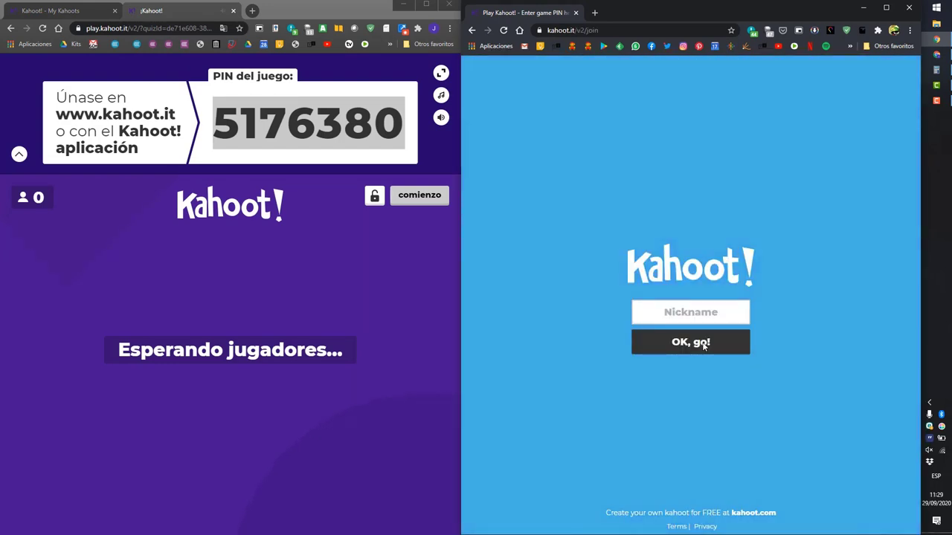
# Fill in the player's nickname from the first saved suggestion and join the game.
pyautogui.click(718, 319)
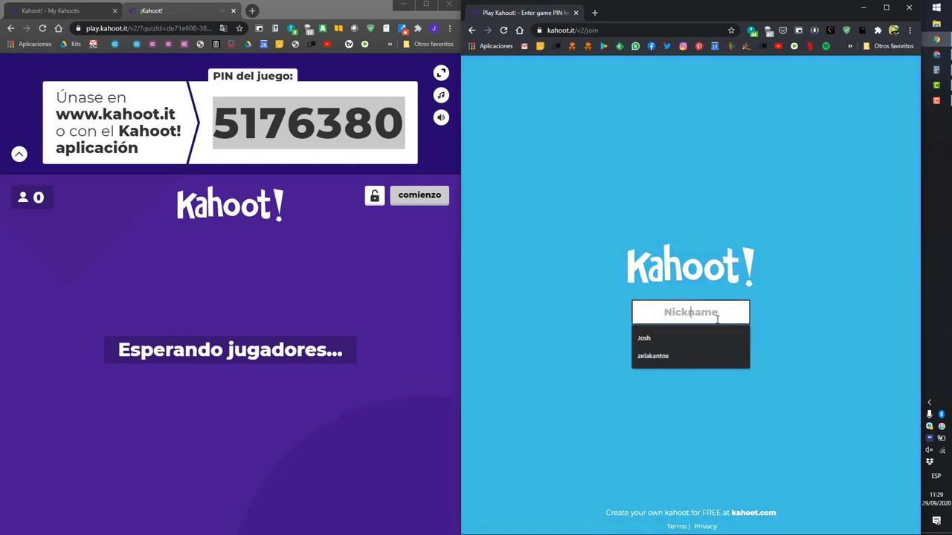
pyautogui.click(690, 338)
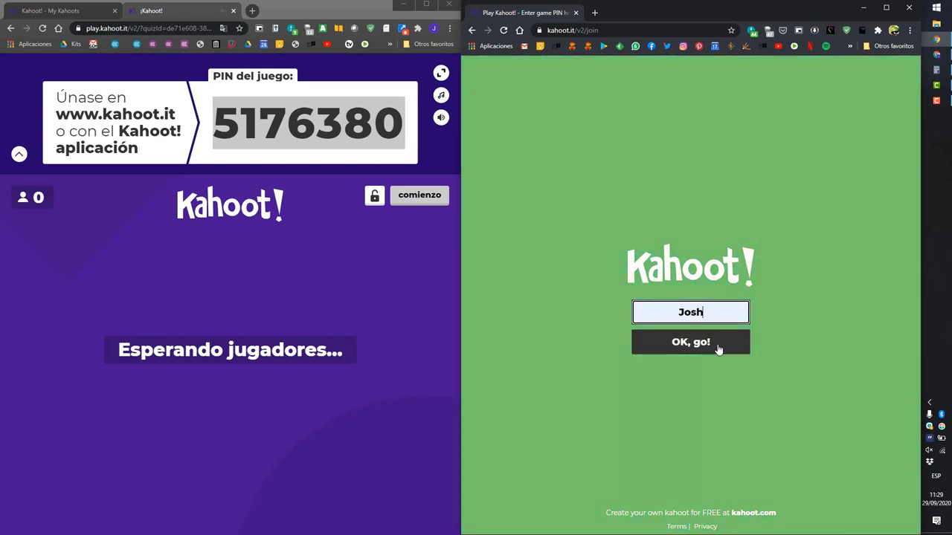
pyautogui.click(691, 342)
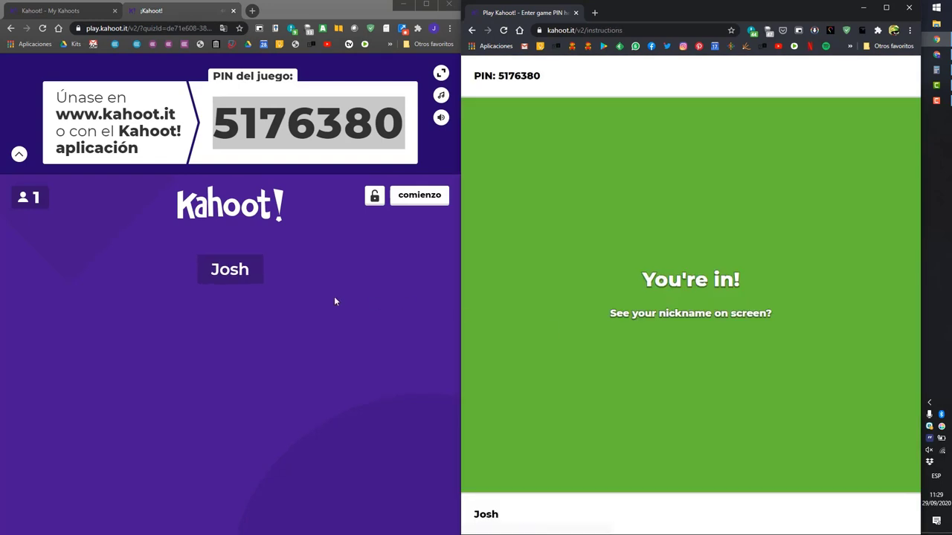